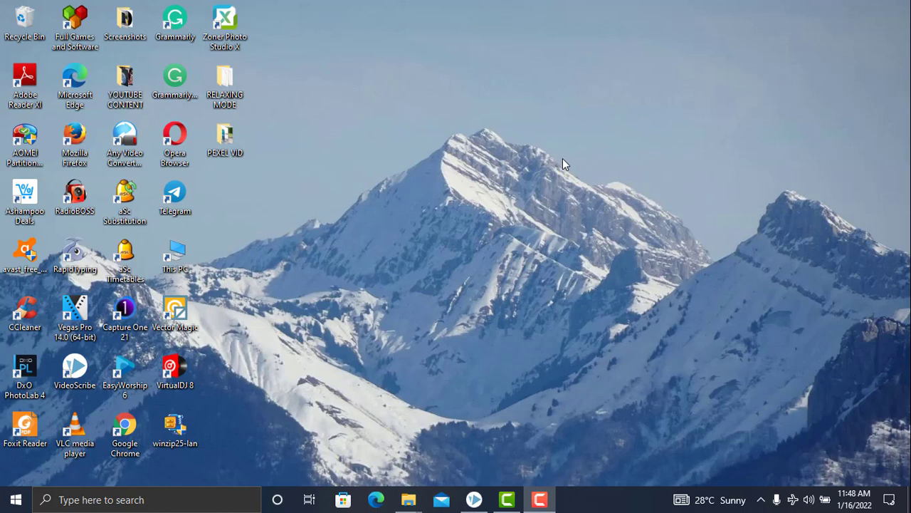
- Open File Explorer from the Start right-click menu and launch Computer Management via This PC's Manage
{"action": "right_click", "coordinate": [6, 504]}
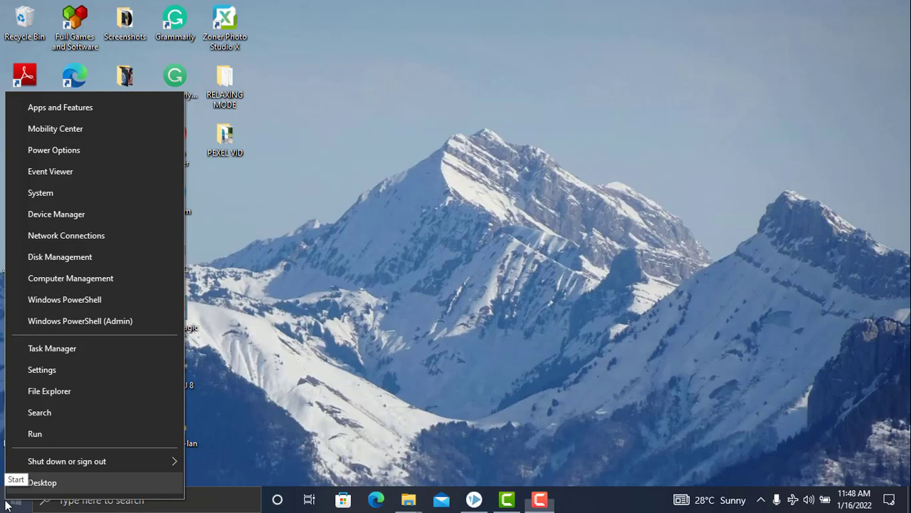
{"action": "left_click", "coordinate": [64, 392]}
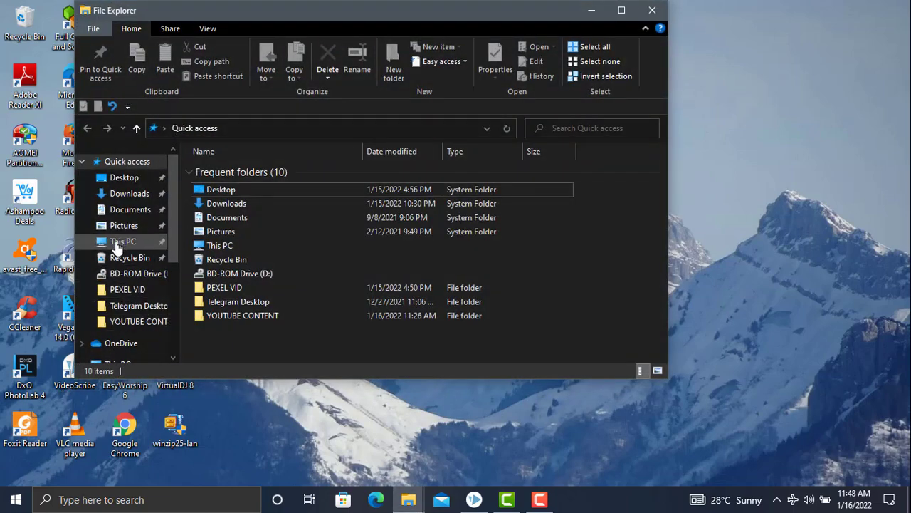
{"action": "right_click", "coordinate": [117, 247]}
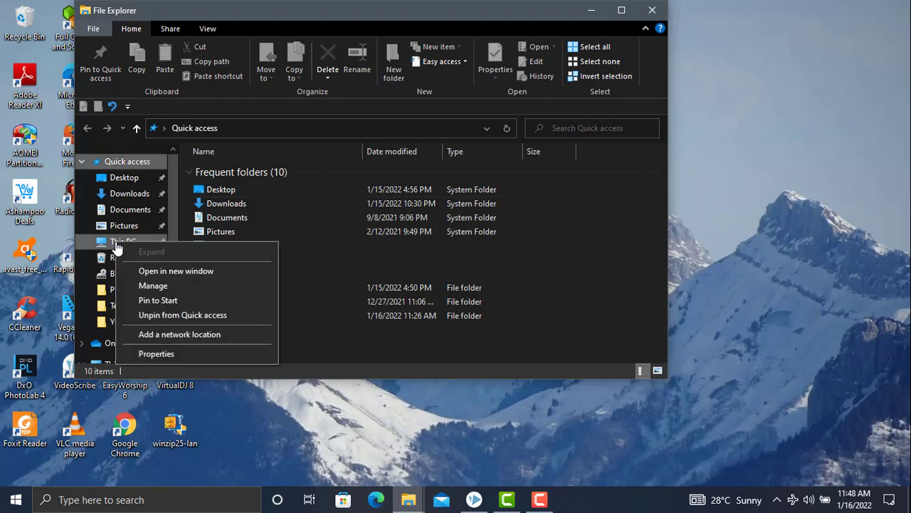
{"action": "left_click", "coordinate": [173, 292]}
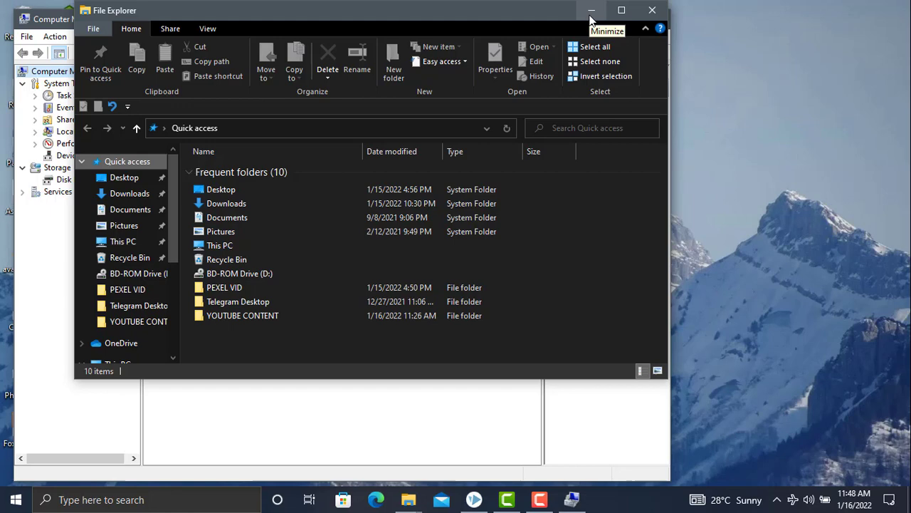
- Minimize File Explorer and show Disk Management with Disk 0's C: and E: partitions
{"action": "left_click", "coordinate": [590, 16]}
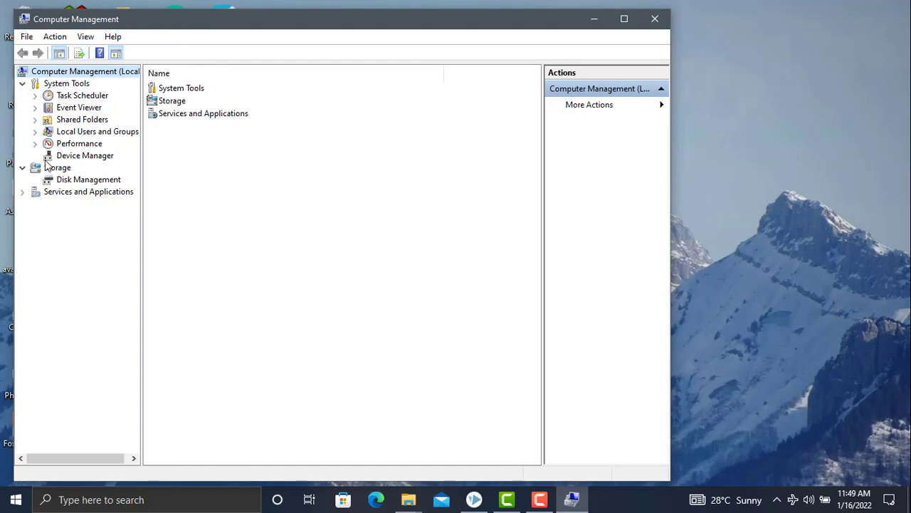
{"action": "left_click", "coordinate": [74, 183]}
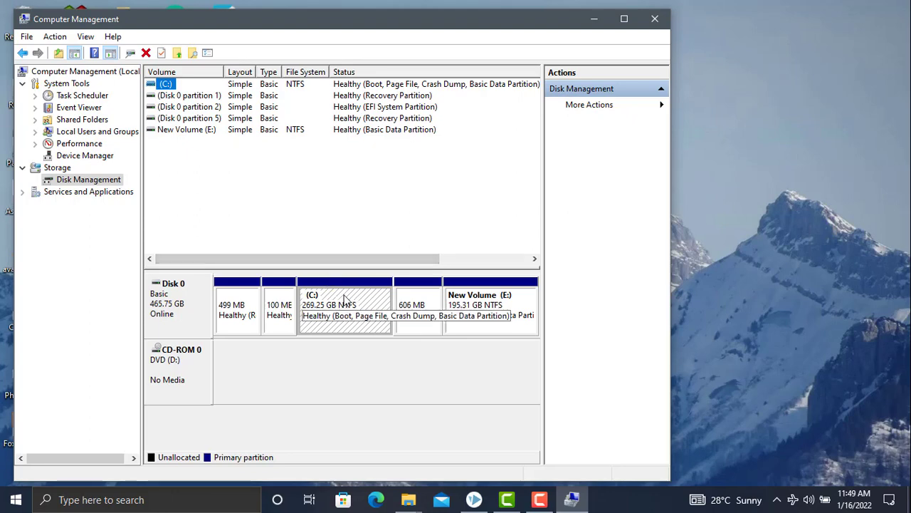
- Bring up the Shrink C: dialog, which offers 25272 MB available to shrink
{"action": "right_click", "coordinate": [344, 298]}
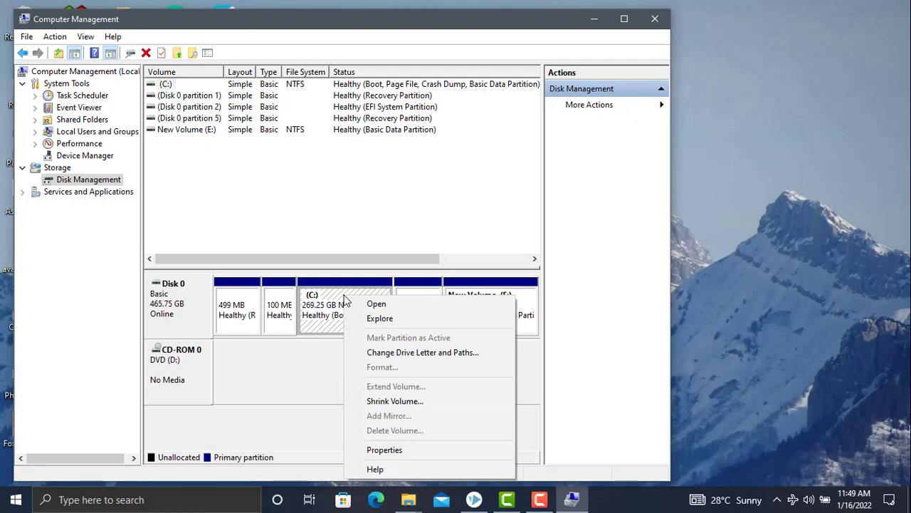
{"action": "left_click", "coordinate": [404, 403]}
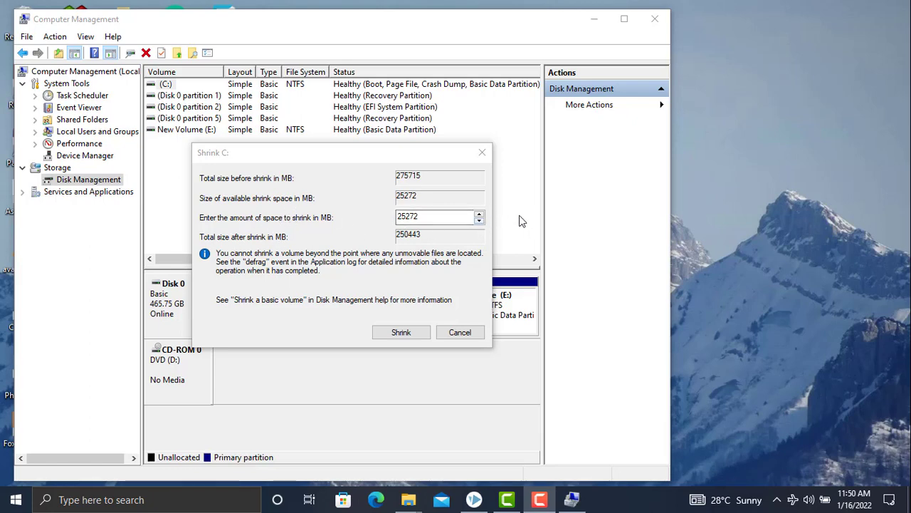
- Shrink C: by 5000 MB to 264.37 GB, leaving 4.88 GB unallocated
{"action": "left_click", "coordinate": [479, 224]}
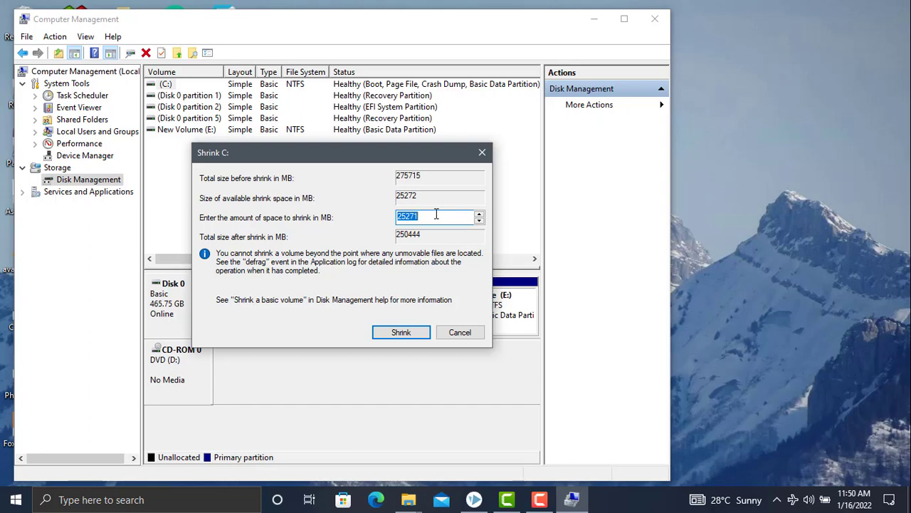
{"action": "type", "text": "5000"}
{"action": "left_click", "coordinate": [405, 332]}
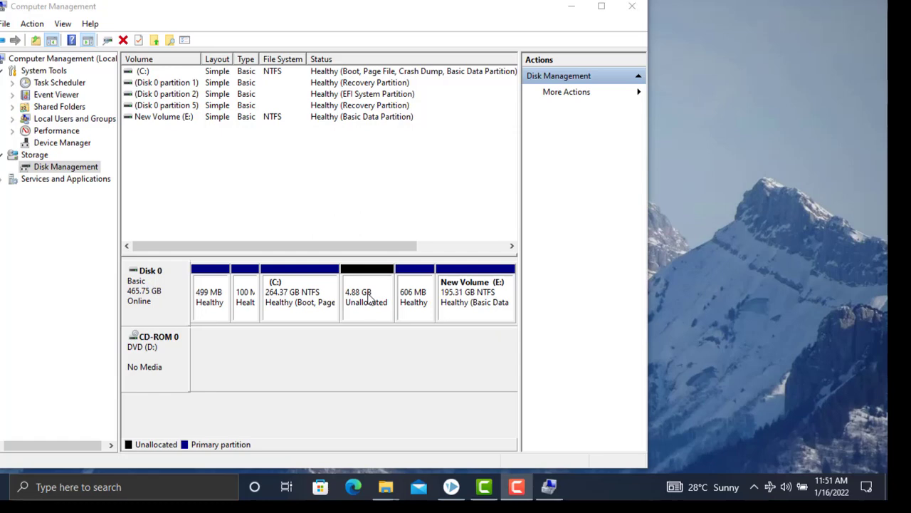
- Set up a 5000 MB simple volume in the unallocated space with drive letter F
{"action": "right_click", "coordinate": [370, 299]}
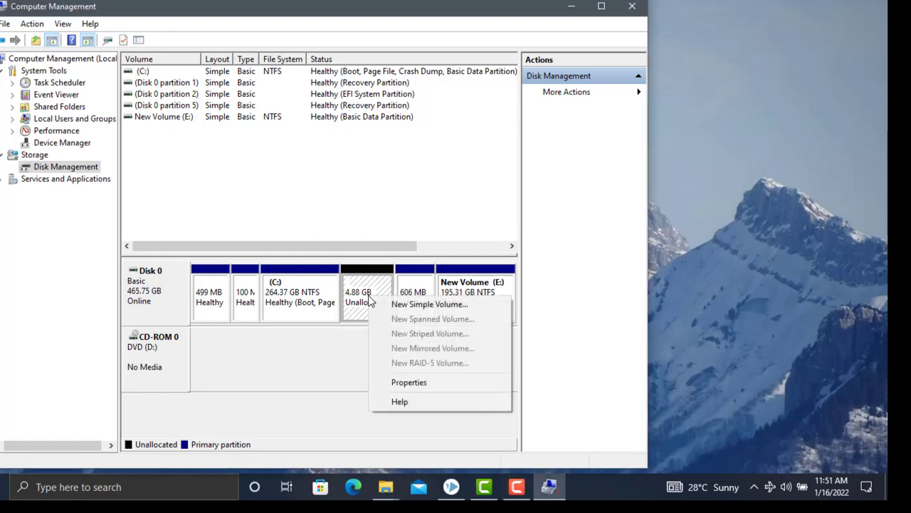
{"action": "left_click", "coordinate": [414, 304]}
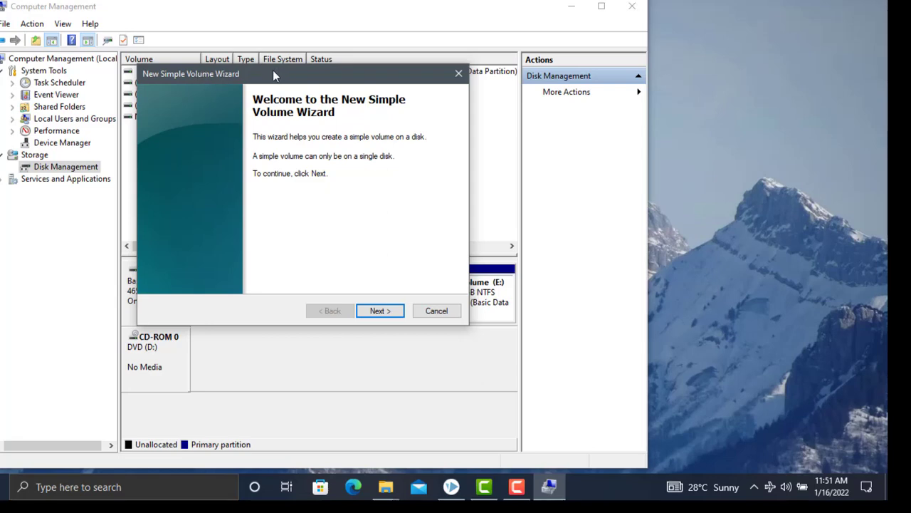
{"action": "mouse_move", "coordinate": [273, 71]}
{"action": "left_mouse_down"}
{"action": "mouse_move", "coordinate": [301, 73]}
{"action": "mouse_move", "coordinate": [252, 58]}
{"action": "mouse_move", "coordinate": [272, 60]}
{"action": "left_mouse_up"}
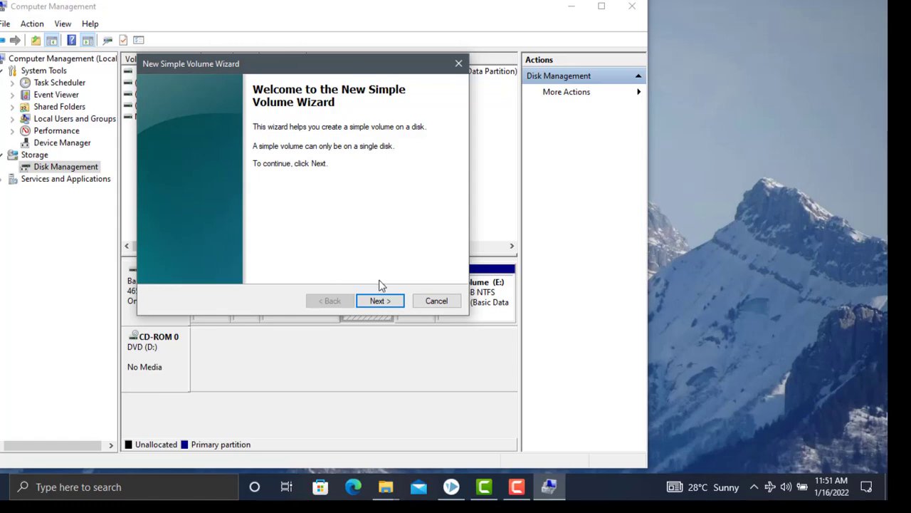
{"action": "left_click", "coordinate": [378, 300]}
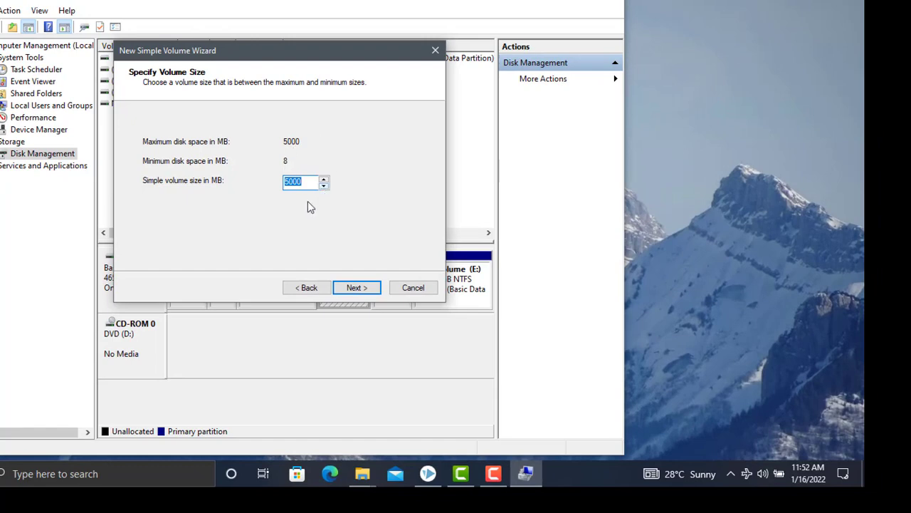
{"action": "left_click", "coordinate": [356, 287]}
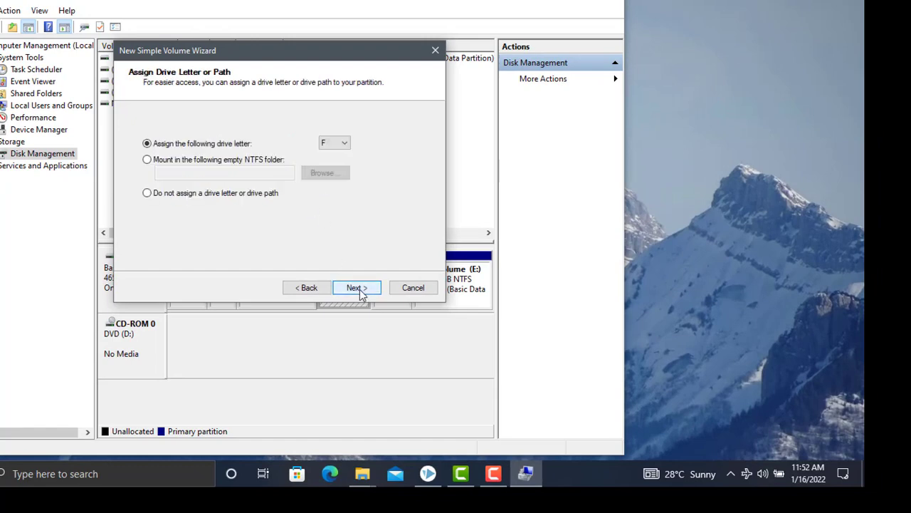
{"action": "left_click", "coordinate": [345, 145]}
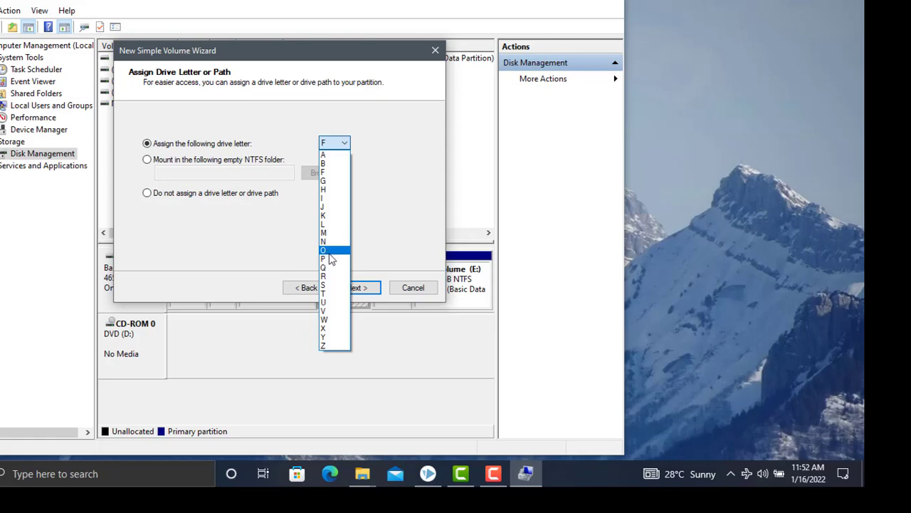
{"action": "left_click", "coordinate": [377, 193]}
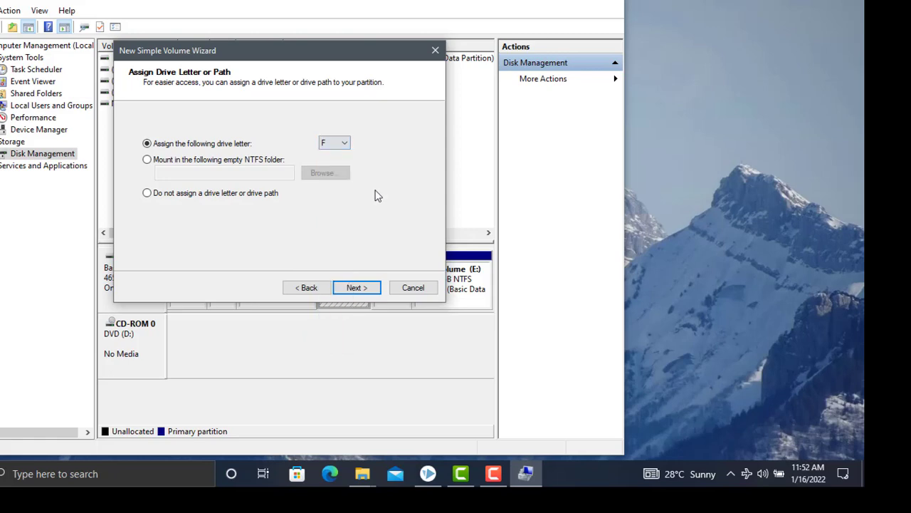
{"action": "left_click", "coordinate": [356, 287]}
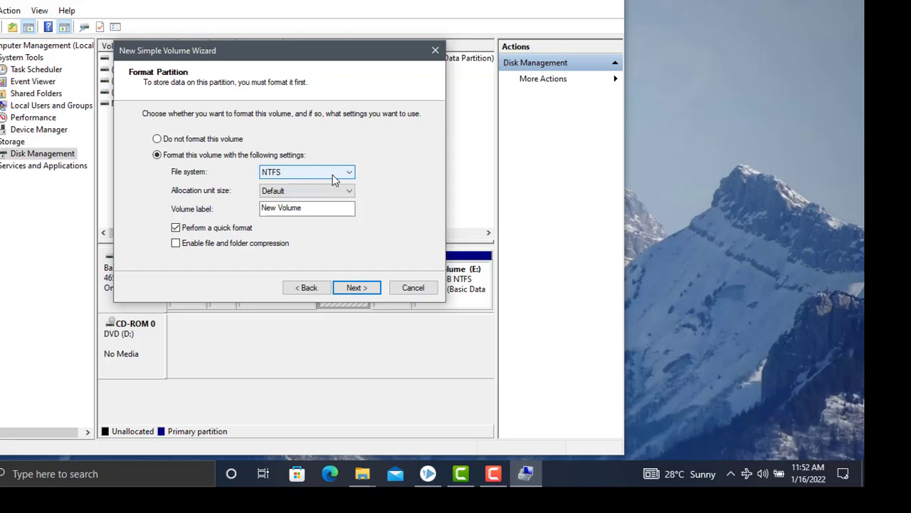
- Label the new NTFS volume 'music' and finish creating the 4.88 GB F: partition
{"action": "left_click", "coordinate": [314, 212]}
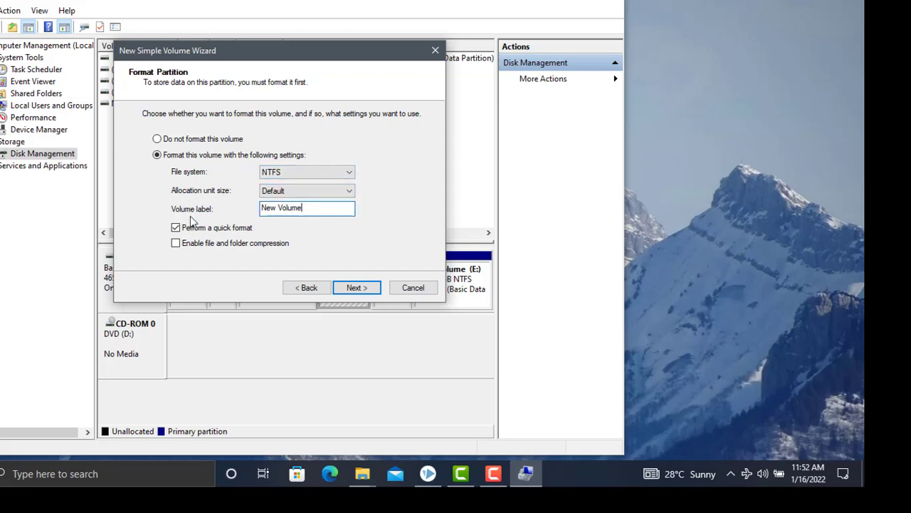
{"action": "key", "text": "BackSpace"}
{"action": "key", "text": "BackSpace"}
{"action": "key", "text": "BackSpace"}
{"action": "key", "text": "BackSpace"}
{"action": "key", "text": "BackSpace"}
{"action": "key", "text": "BackSpace"}
{"action": "key", "text": "BackSpace"}
{"action": "key", "text": "BackSpace"}
{"action": "key", "text": "BackSpace"}
{"action": "key", "text": "BackSpace"}
{"action": "type", "text": "music"}
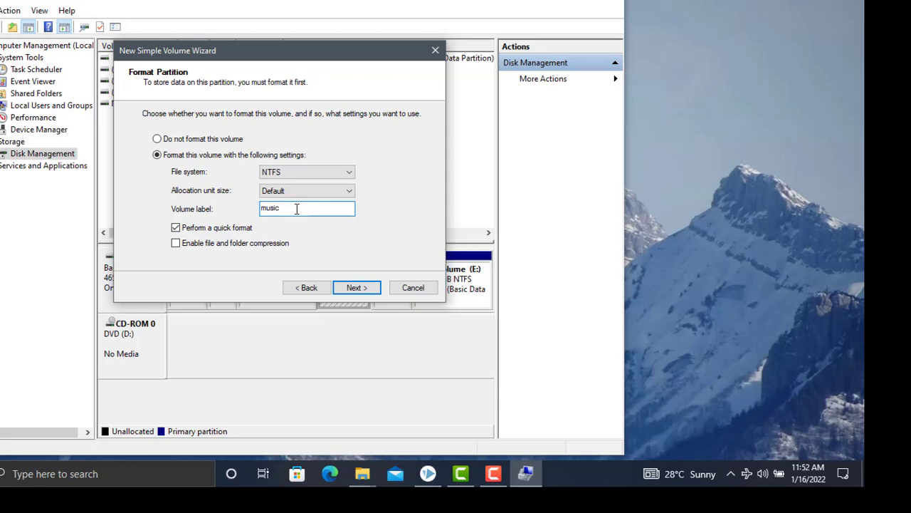
{"action": "left_click", "coordinate": [359, 289]}
{"action": "left_click", "coordinate": [357, 287]}
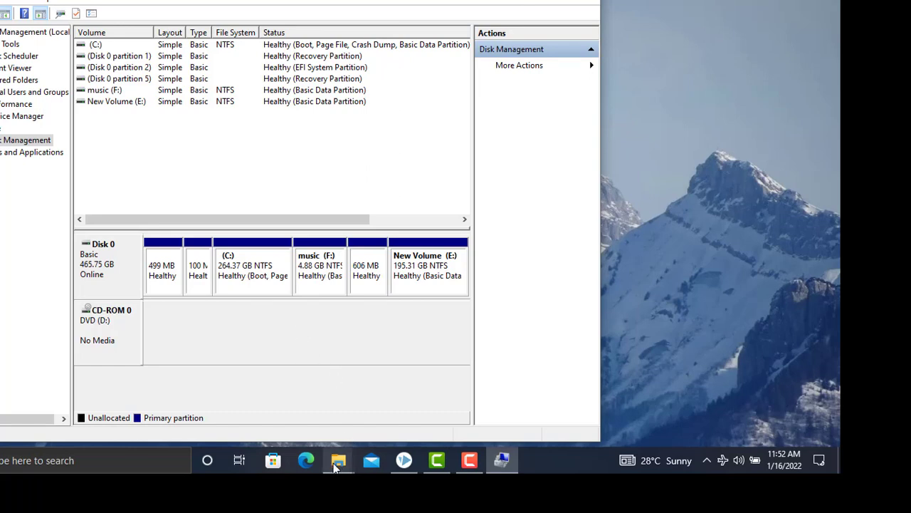
{"action": "mouse_move", "coordinate": [338, 463]}
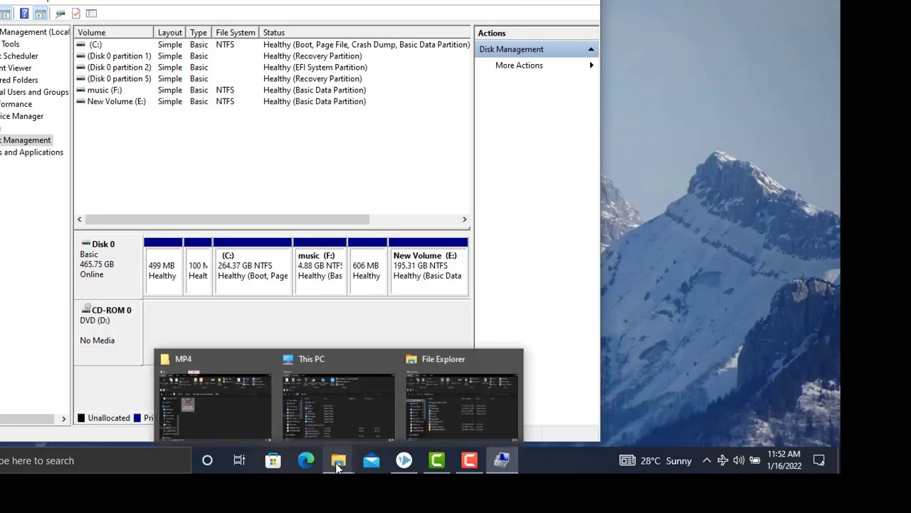
{"action": "mouse_move", "coordinate": [341, 423]}
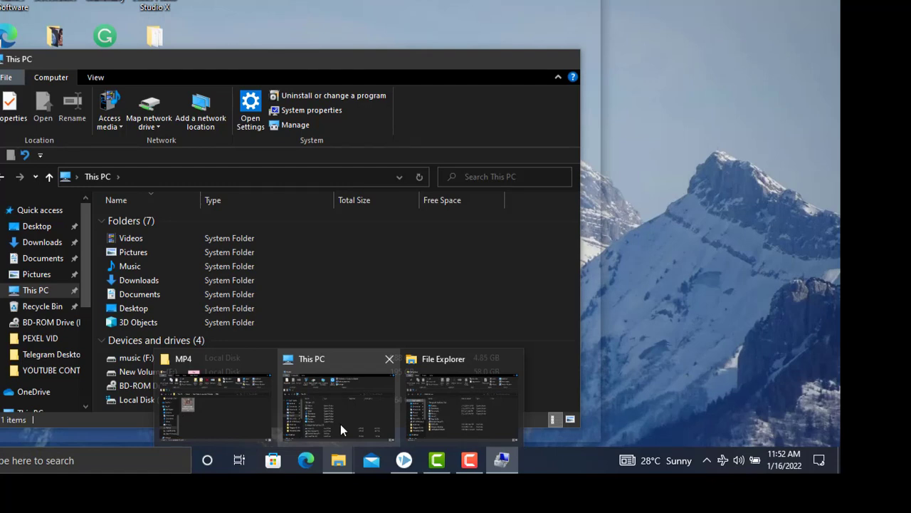
{"action": "left_click", "coordinate": [340, 423]}
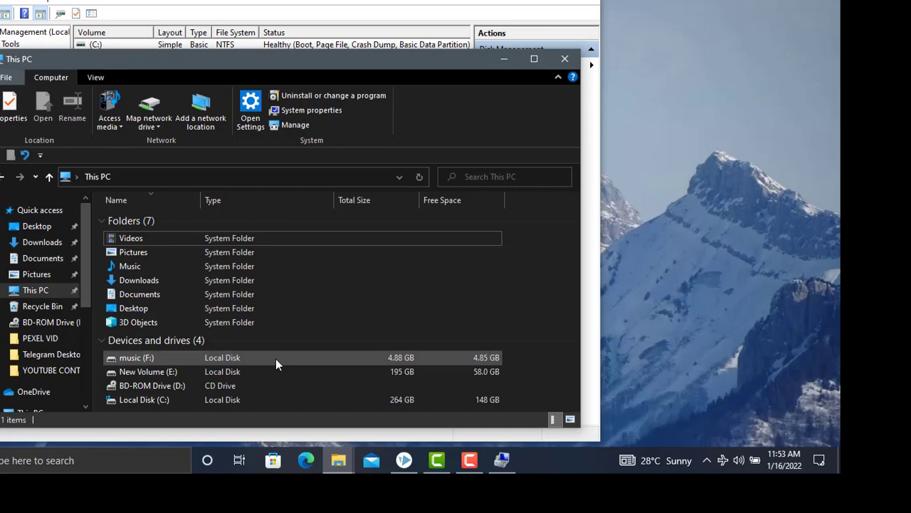
{"action": "left_click", "coordinate": [505, 59]}
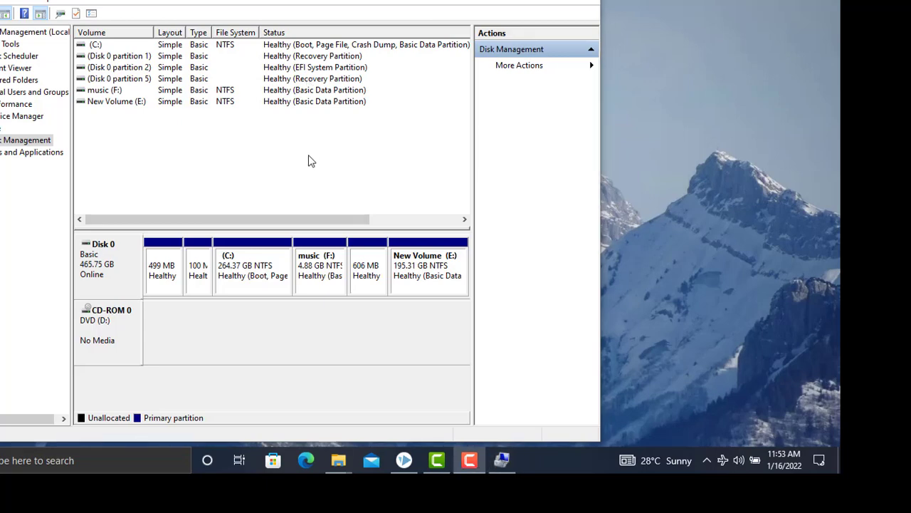
- Delete the music (F:) volume and confirm, returning 4.88 GB to unallocated space
{"action": "left_click", "coordinate": [318, 275]}
{"action": "right_click", "coordinate": [321, 260]}
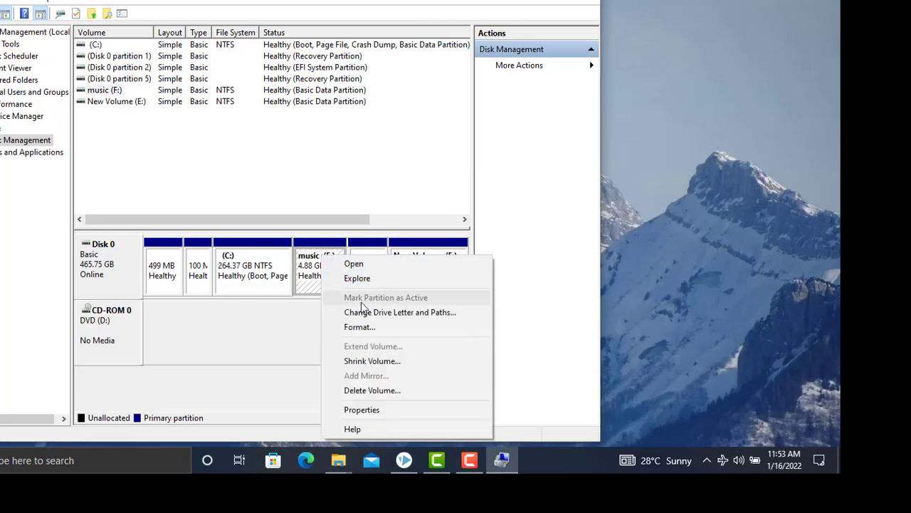
{"action": "left_click", "coordinate": [370, 393]}
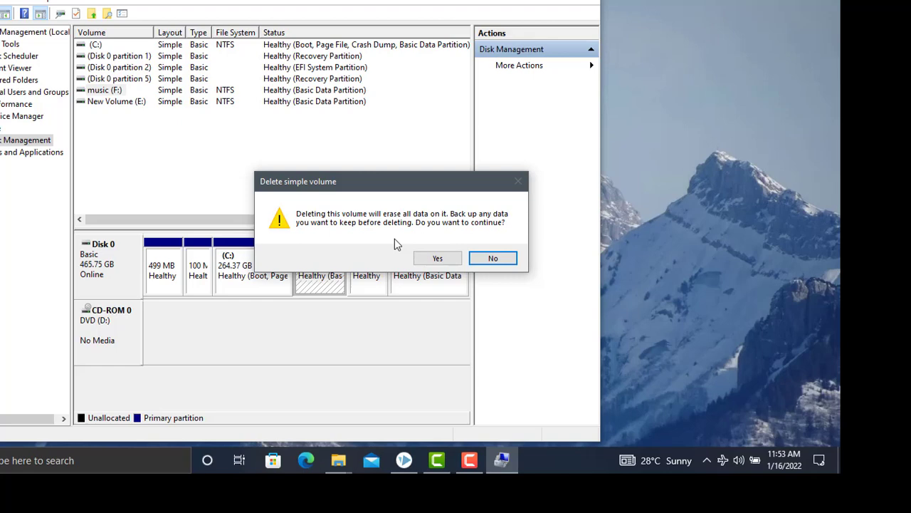
{"action": "left_click", "coordinate": [444, 259]}
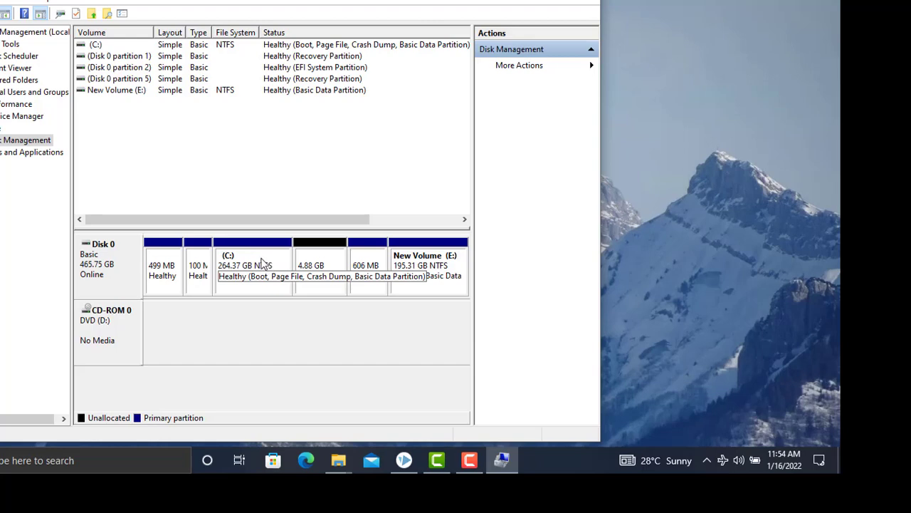
- Extend C: by 5000 MB into the unallocated space through the Extend Volume Wizard
{"action": "right_click", "coordinate": [263, 263]}
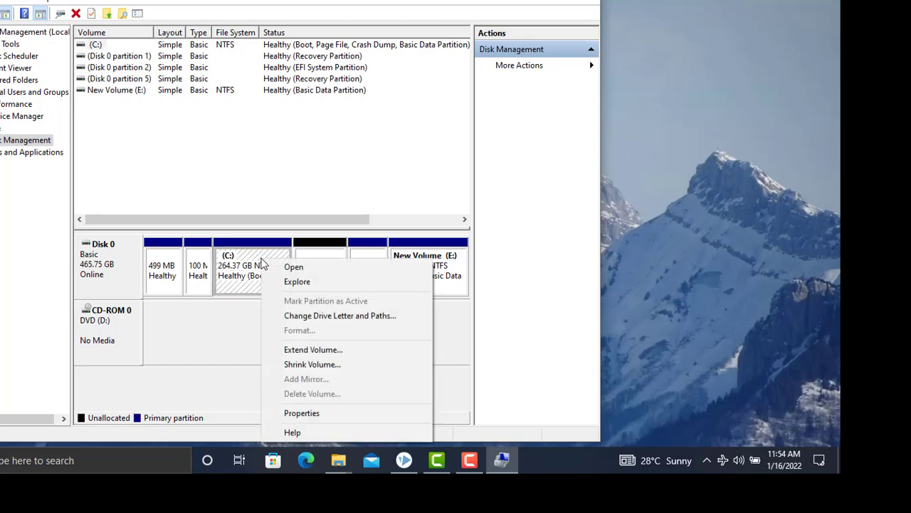
{"action": "left_click", "coordinate": [329, 352]}
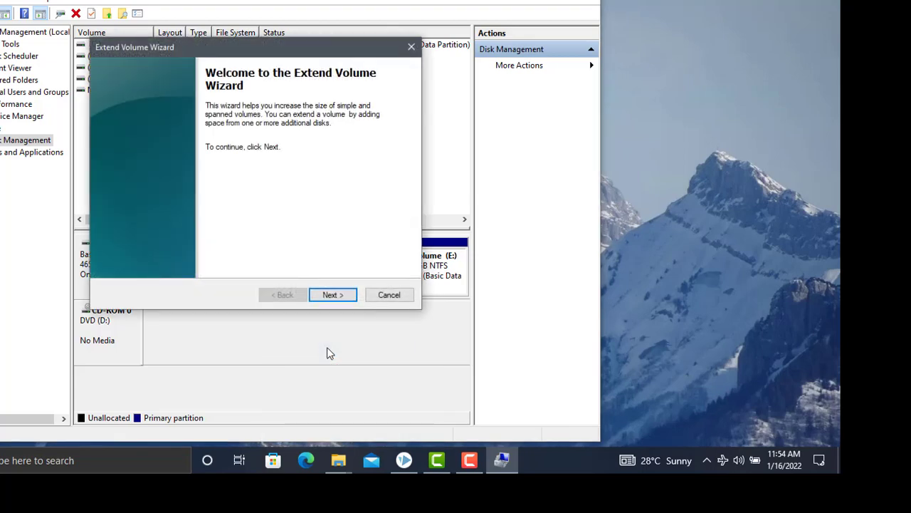
{"action": "left_click", "coordinate": [332, 296]}
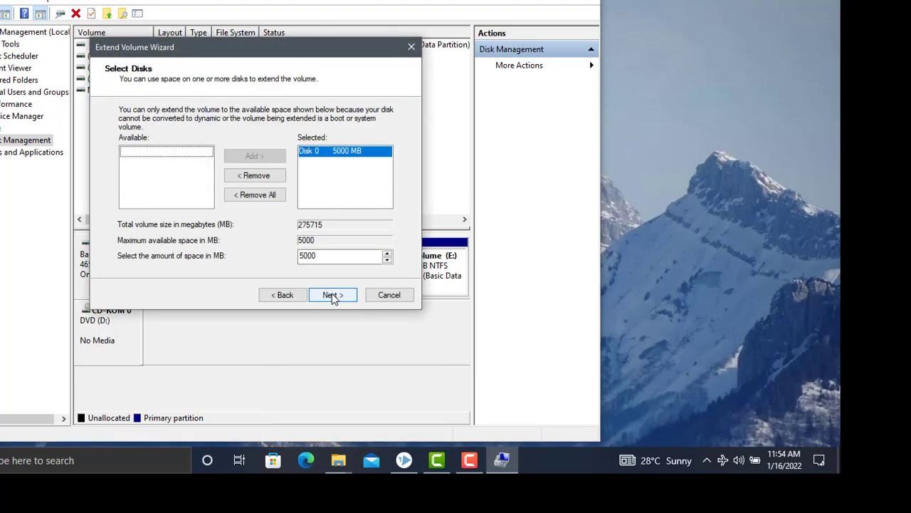
{"action": "left_click", "coordinate": [319, 257]}
{"action": "left_click", "coordinate": [331, 297]}
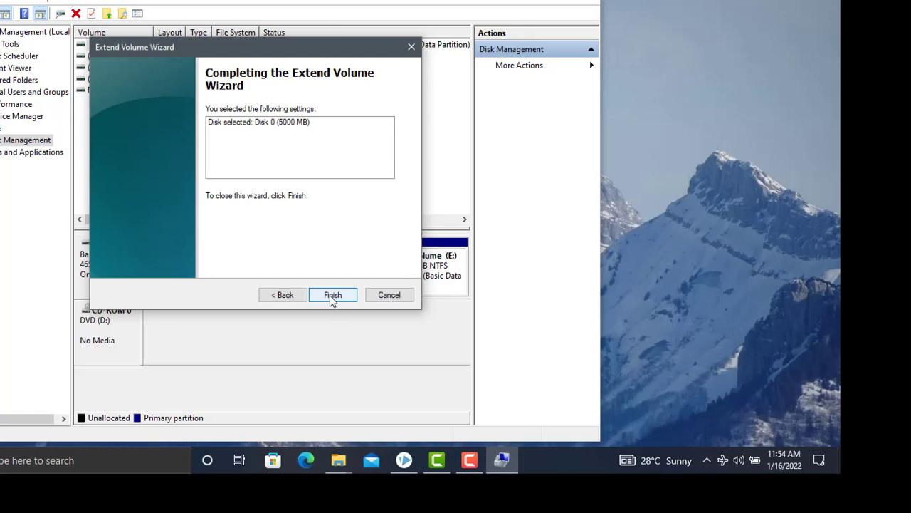
{"action": "left_click", "coordinate": [332, 295]}
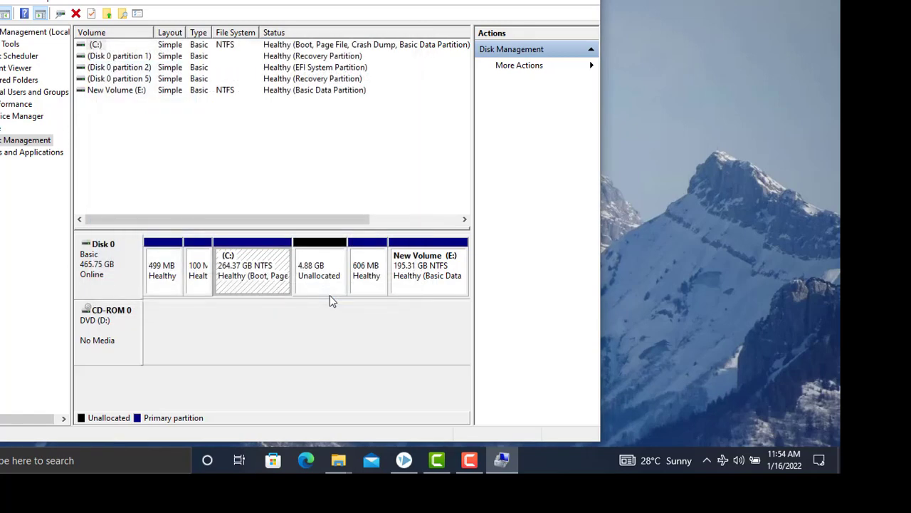